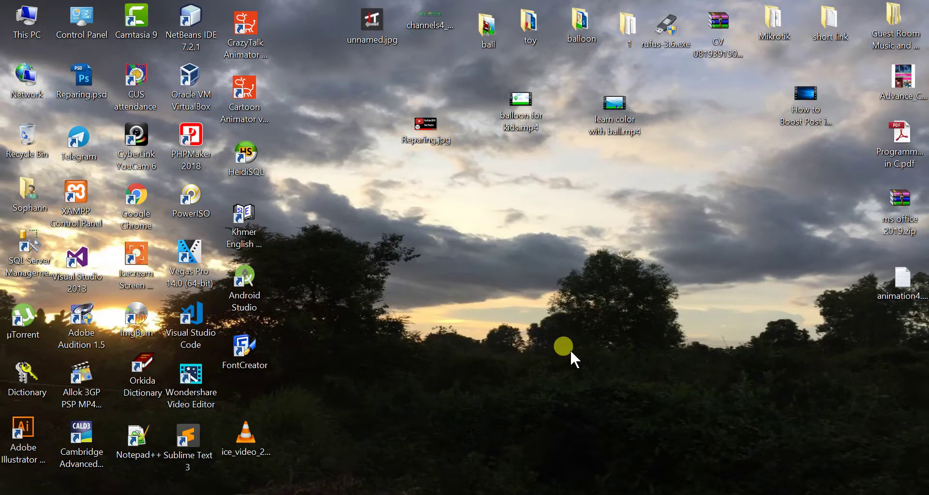
- Refresh the Windows desktop several times from its right-click menu
right_click(480, 250)
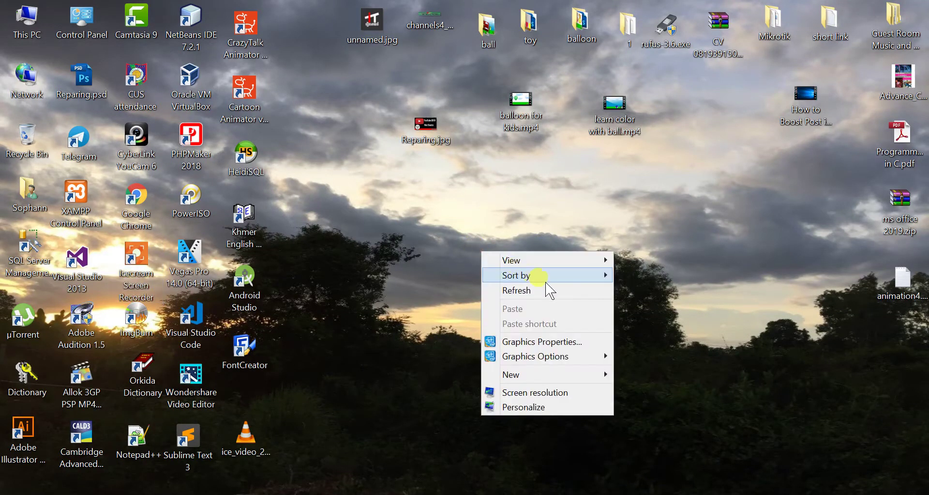
right_click(515, 259)
click(574, 299)
right_click(504, 272)
click(550, 310)
right_click(492, 274)
click(542, 313)
right_click(493, 266)
click(546, 304)
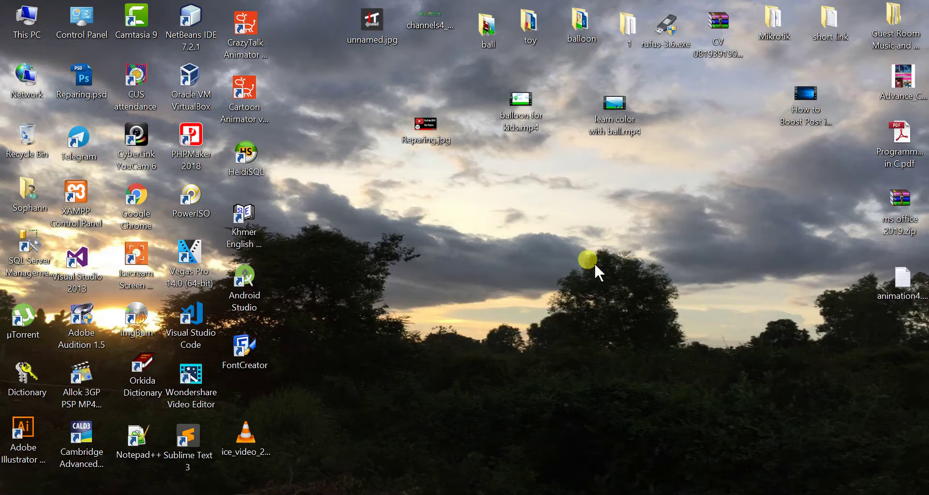
right_click(321, 272)
click(395, 316)
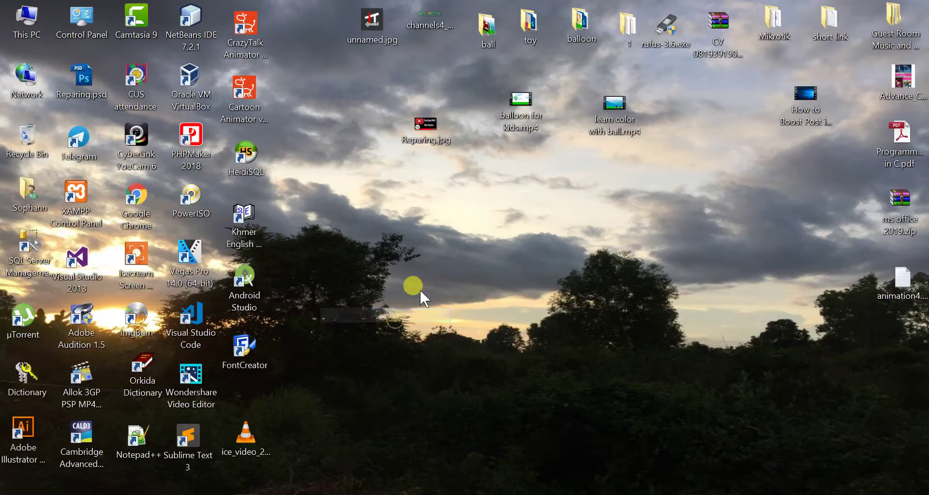
right_click(442, 257)
click(502, 298)
right_click(430, 252)
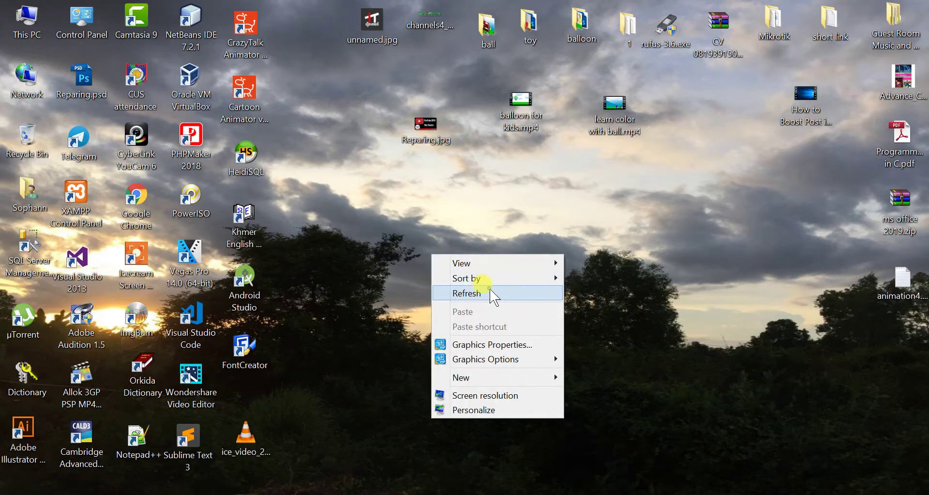
click(490, 294)
- Move Reparing.jpg up beside the balloon video, refresh again, and launch Microsoft Word
drag(433, 141, 473, 101)
right_click(481, 232)
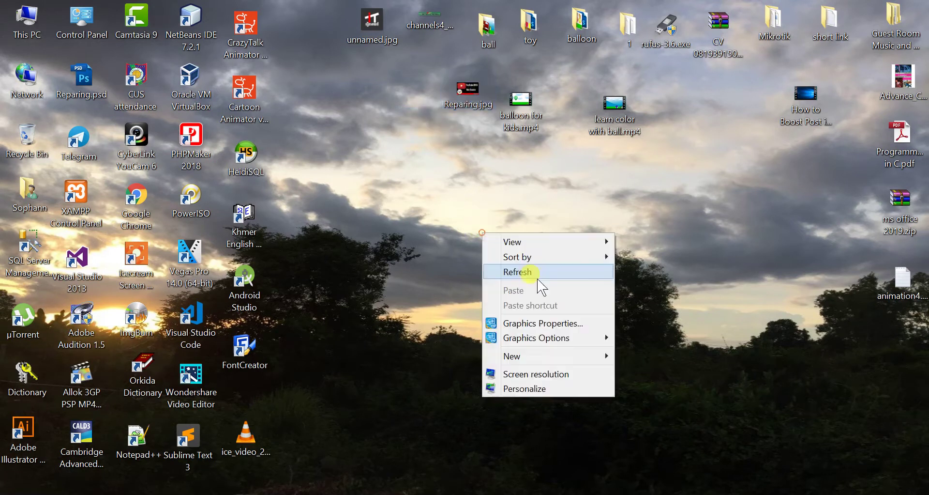
click(549, 270)
click(321, 487)
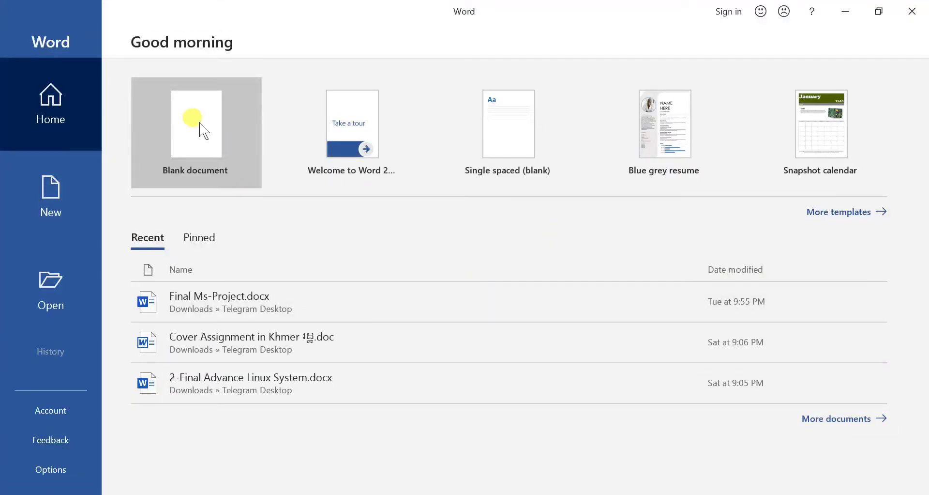
- Start a blank Document1 and show the Insert ribbon
click(203, 130)
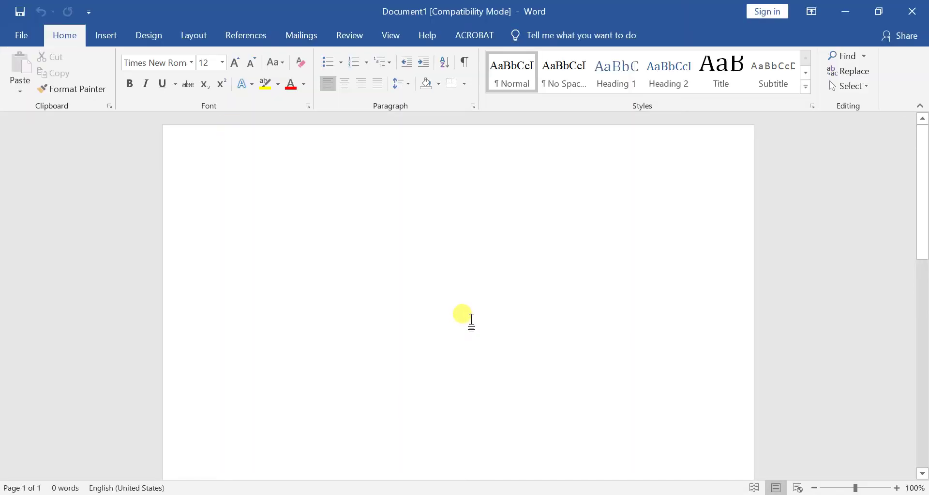
click(106, 35)
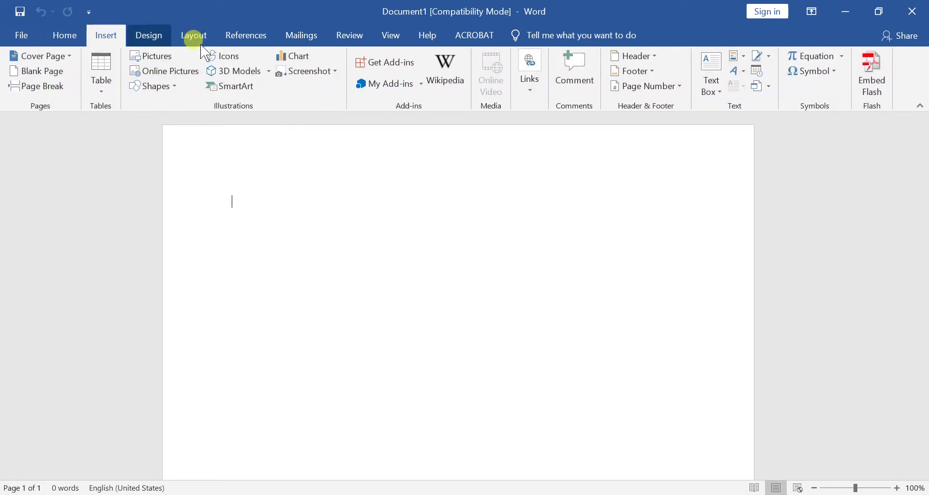
- In the Icons library, browse Analytics, then select the cat icon under Animals
click(224, 56)
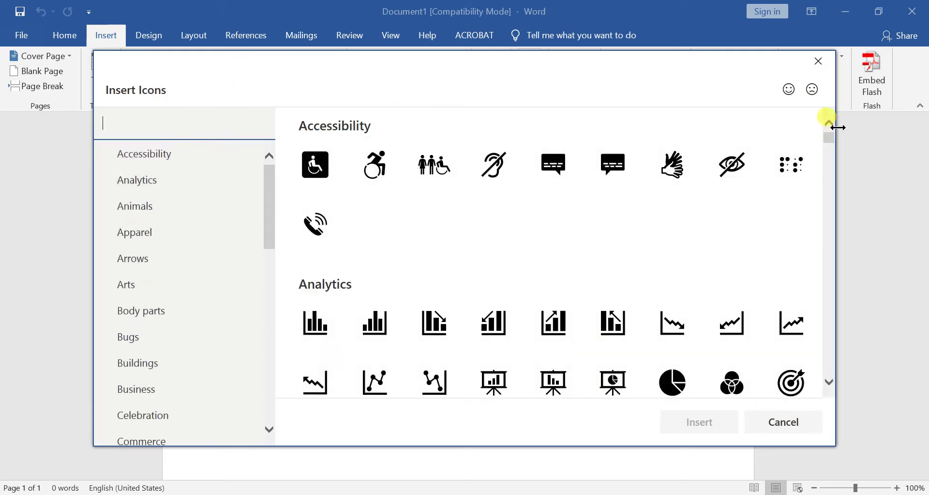
mouse_move(833, 144)
mouse_down()
mouse_move(847, 161)
mouse_move(855, 217)
mouse_move(835, 214)
mouse_up()
click(138, 181)
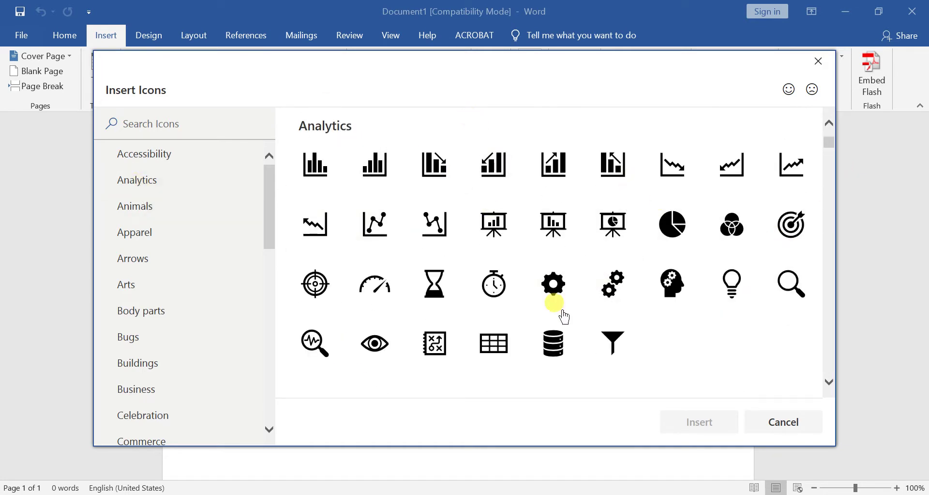
click(164, 209)
click(315, 165)
- Insert the cat icon, shrink it to about 0.79 inch square, then reselect it
click(719, 428)
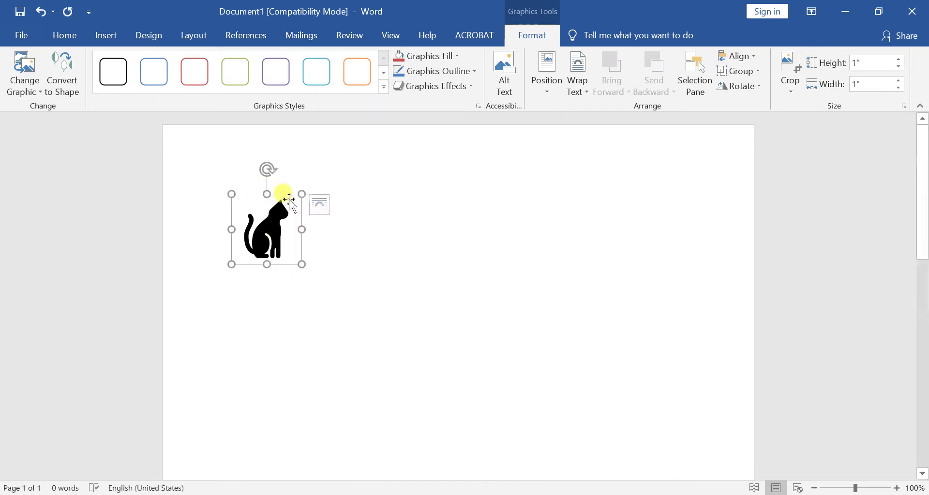
drag(372, 321, 288, 249)
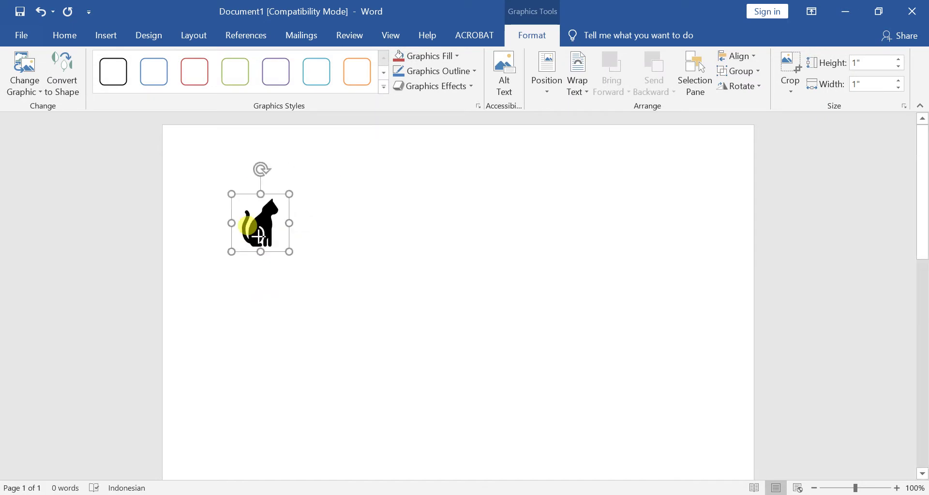
click(106, 35)
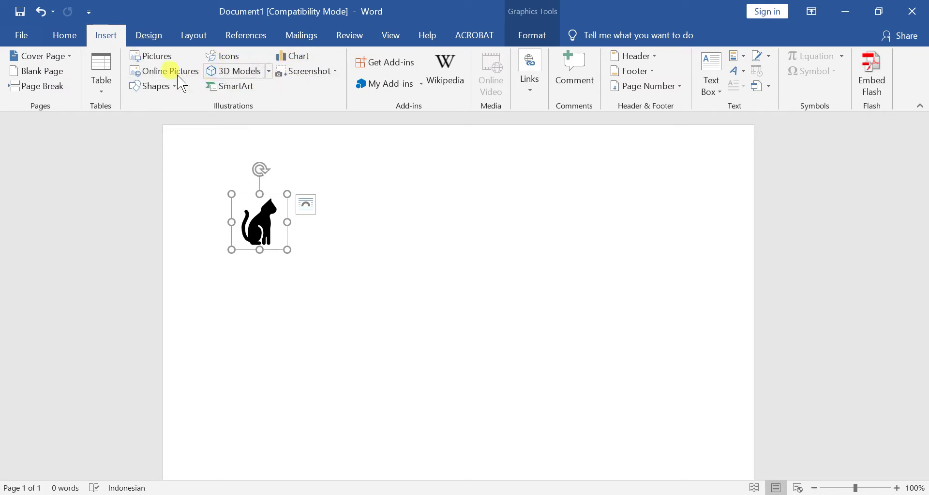
click(348, 208)
click(242, 201)
- Delete the cat icon and open the Online 3D Models gallery
key(Delete)
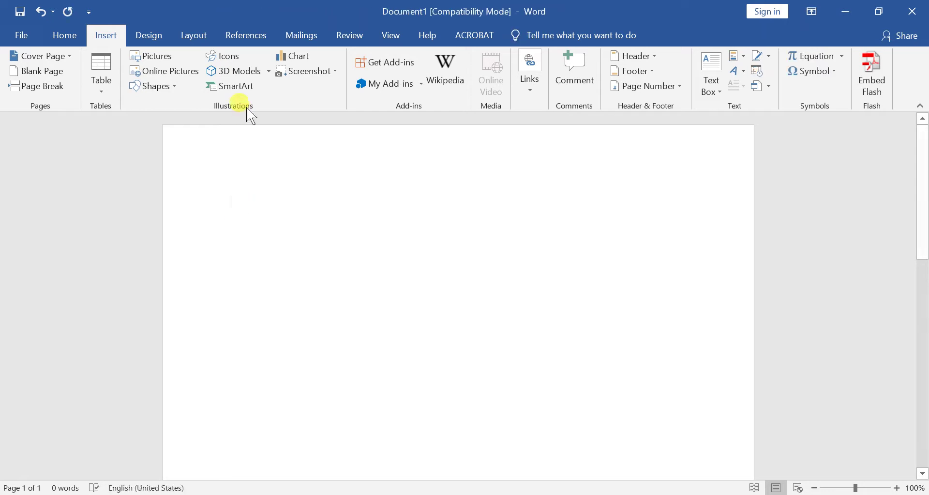
click(225, 71)
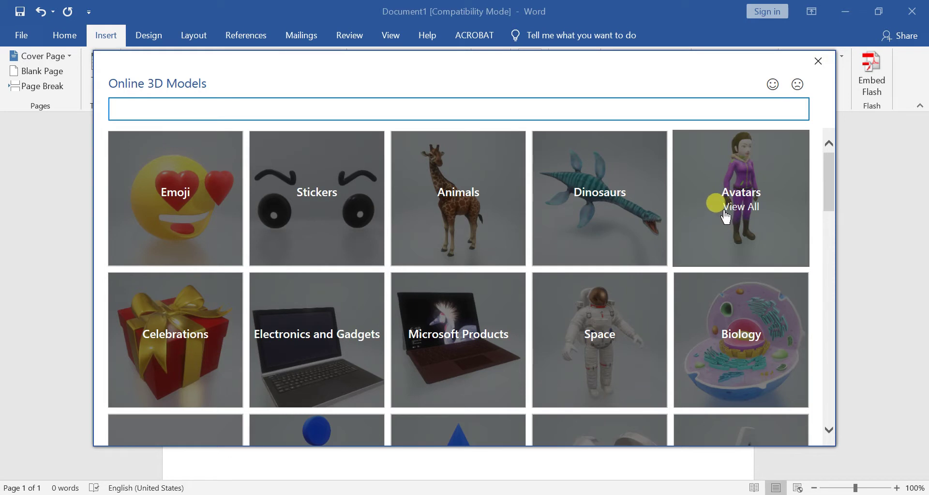
- Insert the purple-suited avatar from the Avatars category of 3D models
click(741, 178)
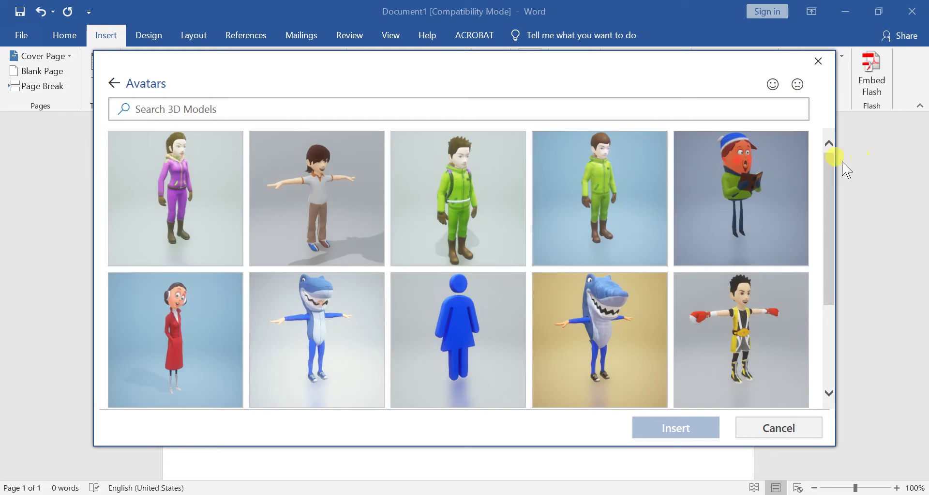
drag(834, 187, 829, 111)
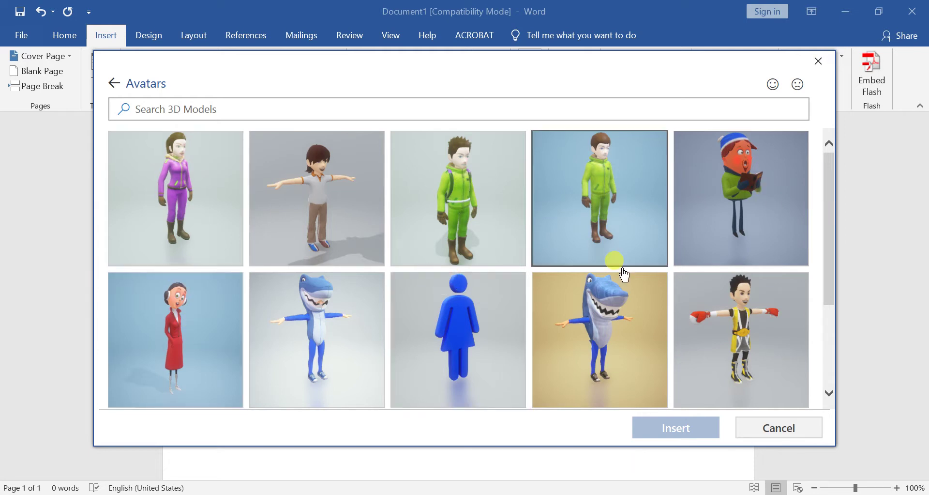
click(206, 181)
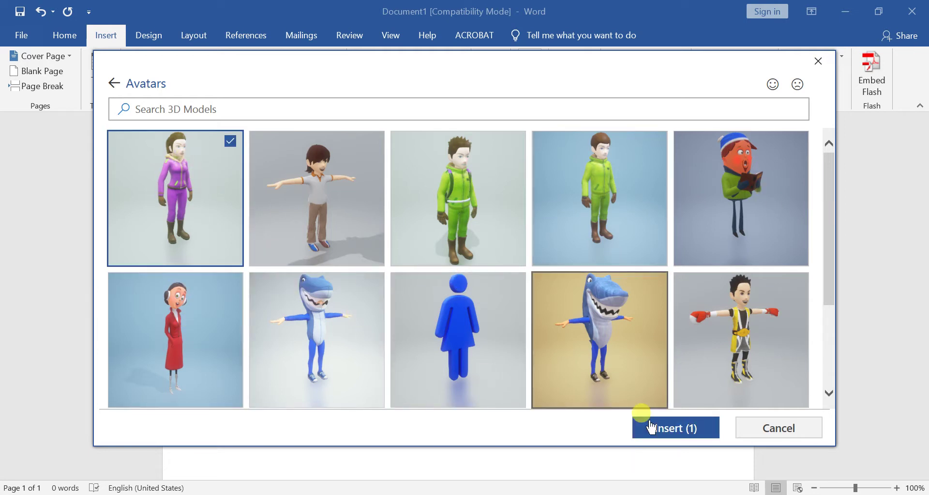
click(694, 426)
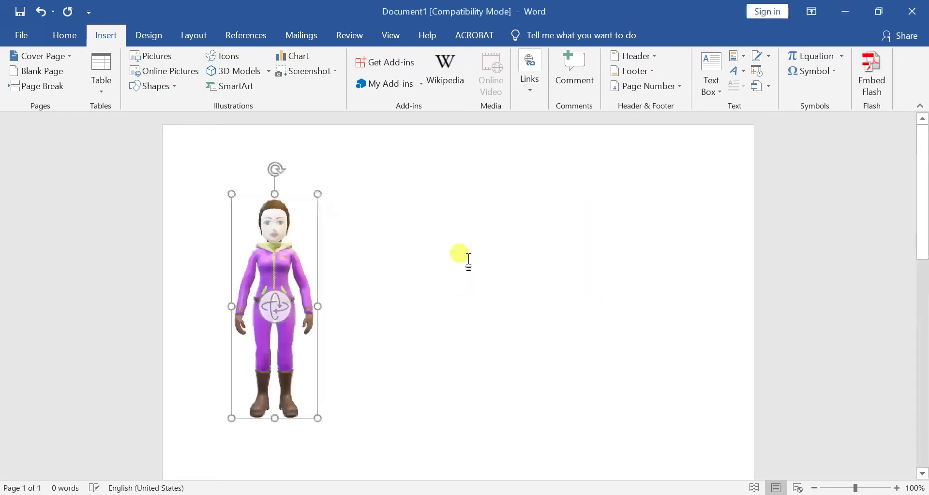
- Rotate the purple avatar to stand upright in side profile
click(400, 267)
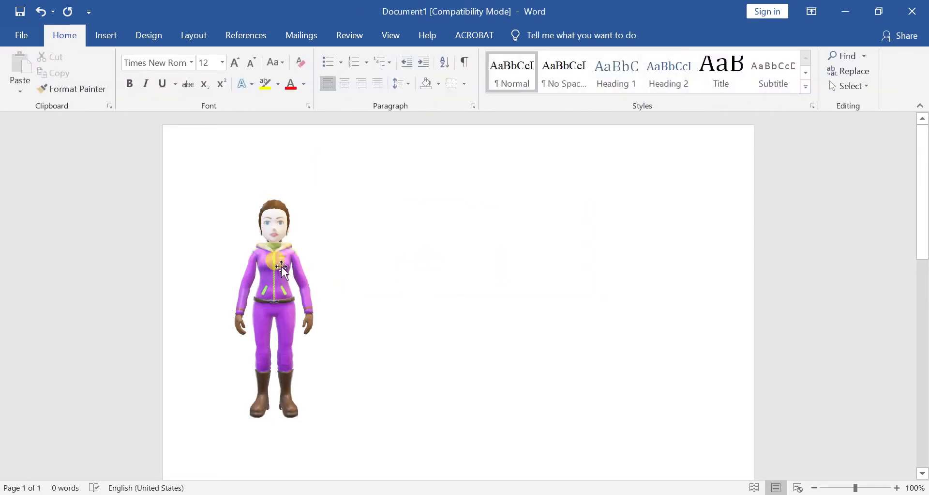
click(280, 267)
mouse_move(275, 309)
mouse_down()
mouse_move(356, 319)
mouse_move(206, 340)
mouse_move(379, 247)
mouse_move(353, 373)
mouse_move(446, 252)
mouse_move(301, 414)
mouse_up()
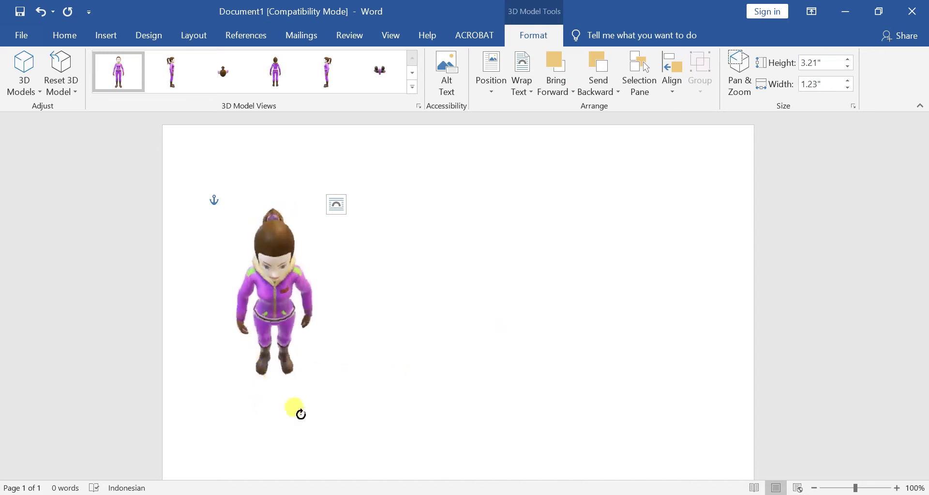
drag(300, 414, 373, 334)
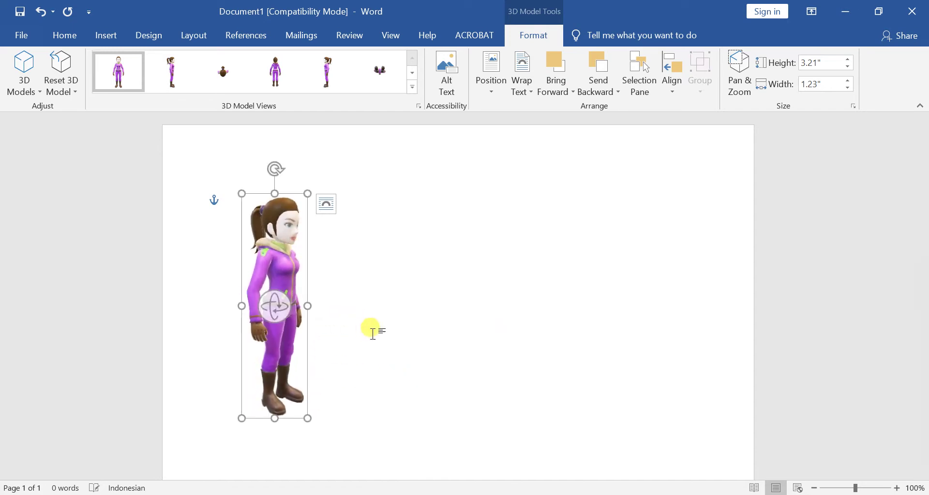
- Browse the preset 3D Model Views, then open the online 3D model library
click(412, 87)
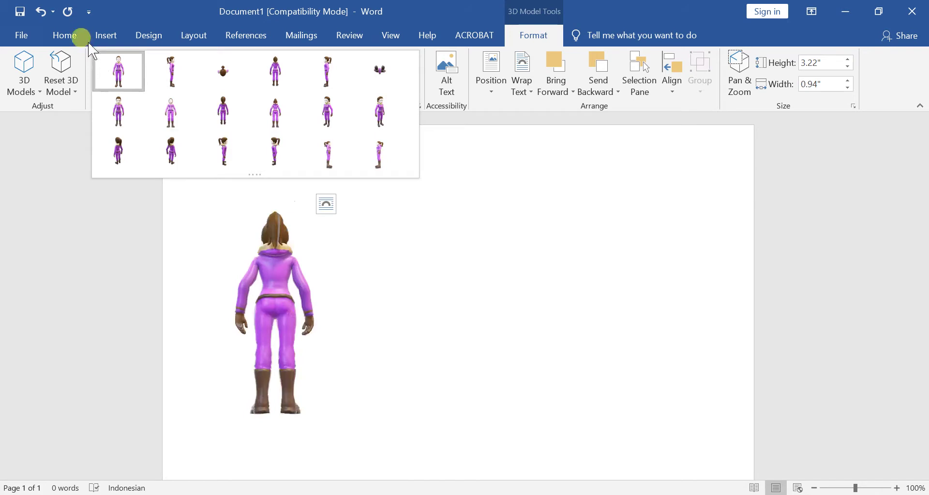
click(92, 39)
click(234, 71)
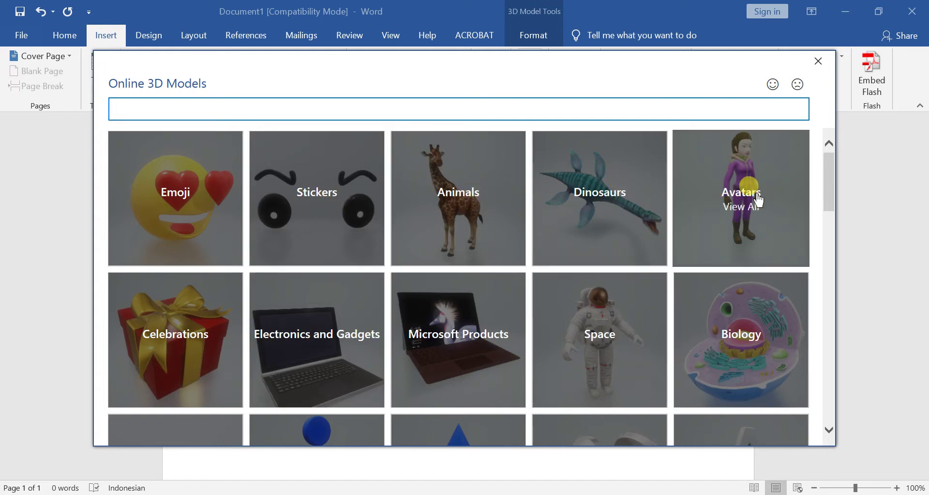
- In the Space category, select only the astronaut (not the rover) and insert it
click(594, 341)
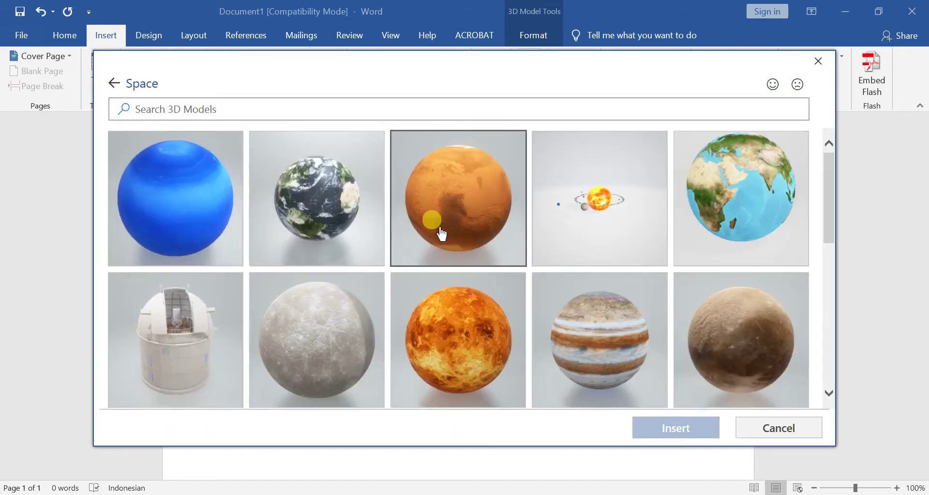
drag(831, 170, 868, 320)
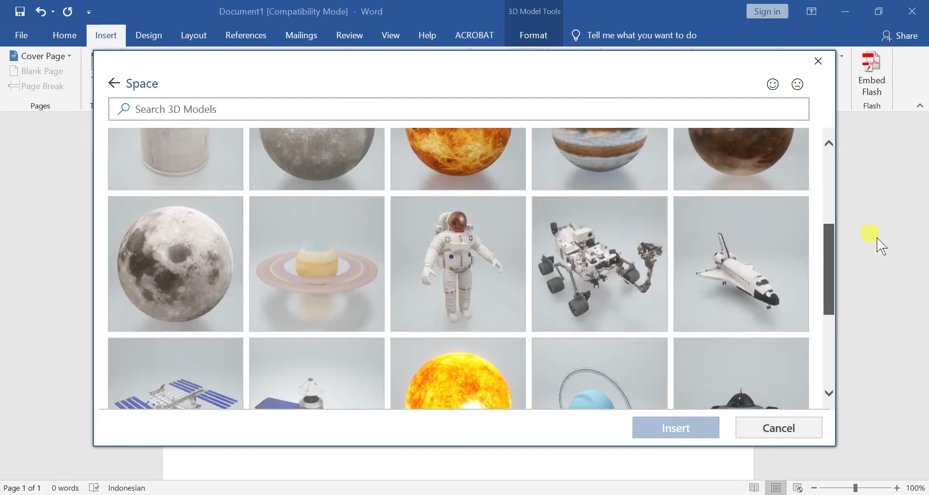
drag(871, 324, 880, 168)
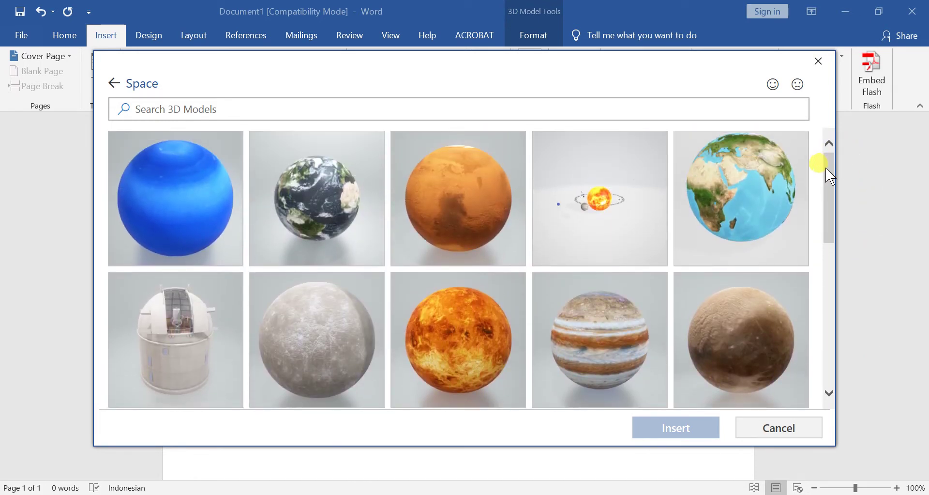
drag(827, 169, 862, 235)
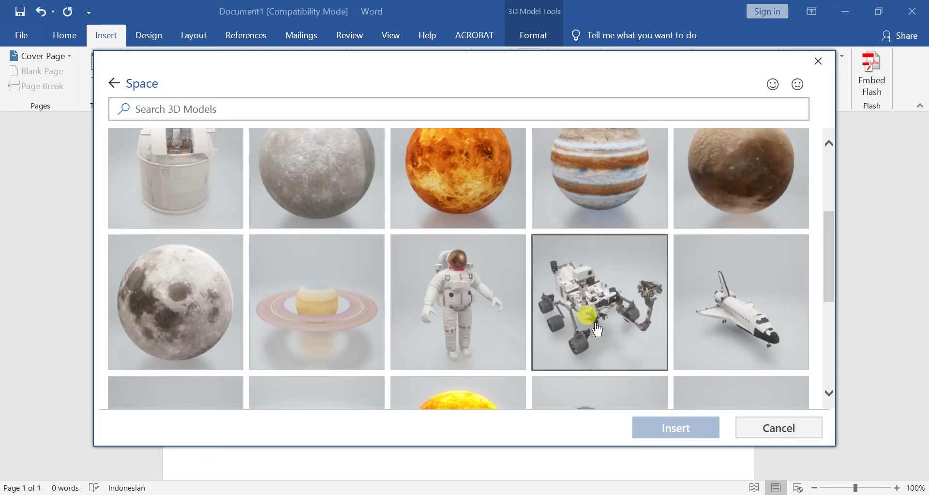
click(508, 292)
click(586, 301)
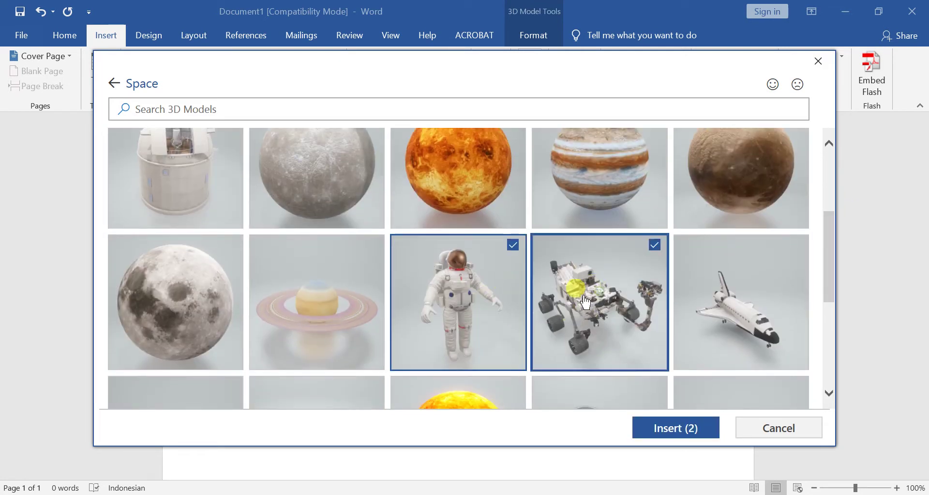
click(654, 244)
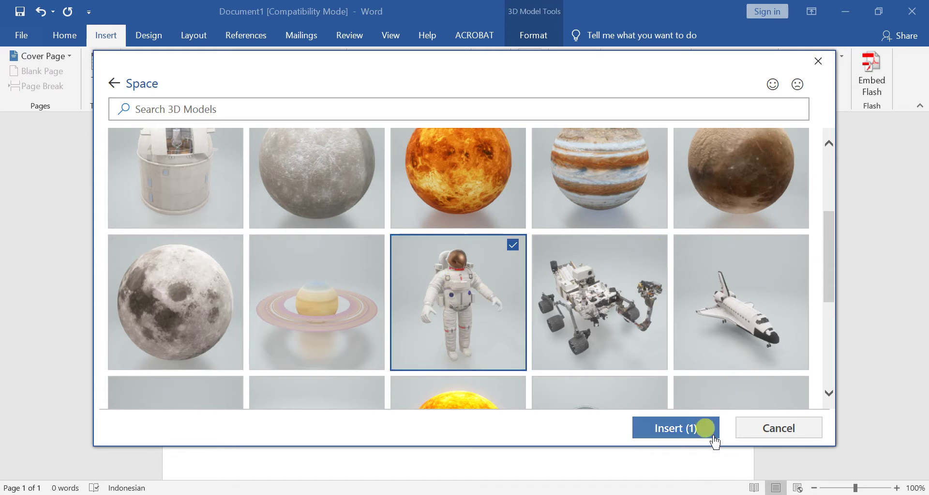
click(715, 440)
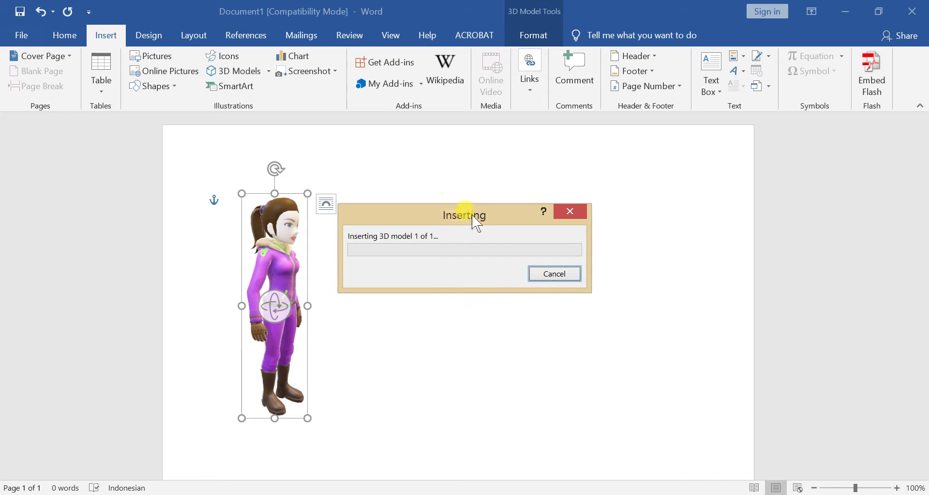
- Move the progress box aside, then shift the astronaut right of the avatar and rotate it
drag(473, 216, 522, 204)
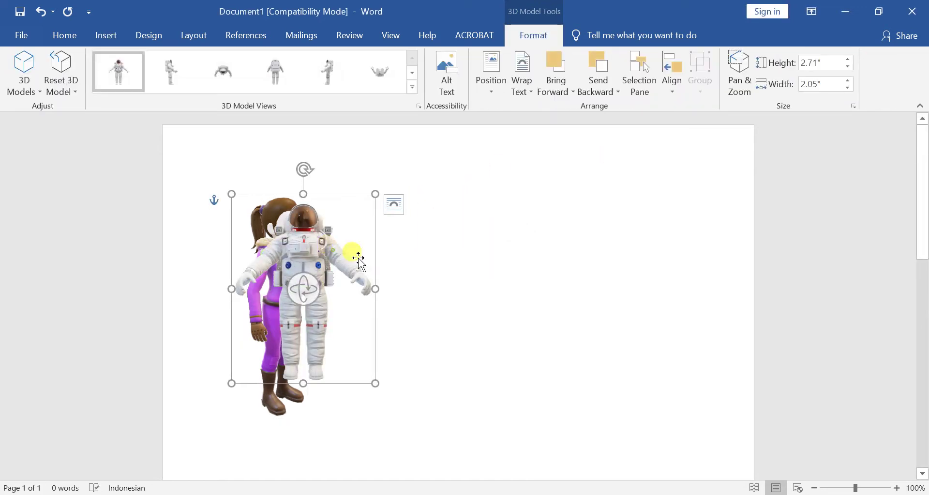
drag(360, 260, 514, 263)
mouse_move(457, 290)
mouse_down()
mouse_move(572, 301)
mouse_move(257, 330)
mouse_up()
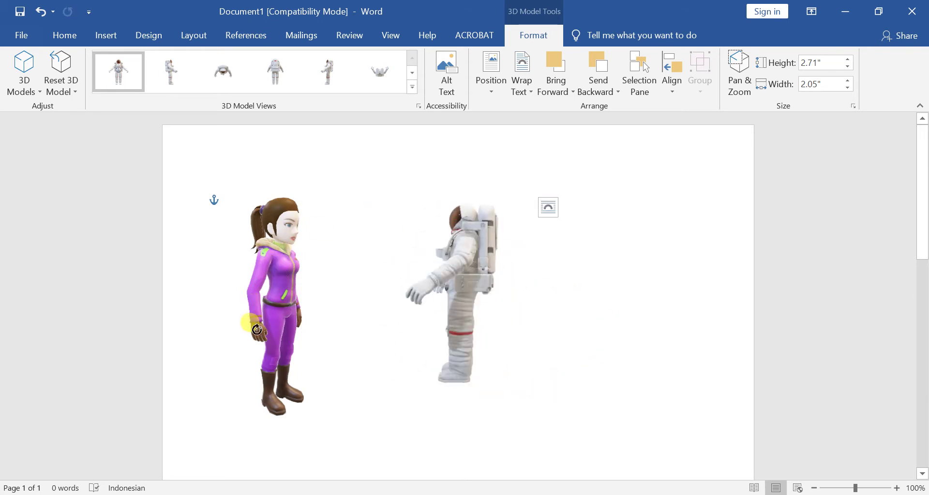
- Turn the astronaut toward a front view and rotate the purple avatar to face forward
mouse_move(257, 329)
mouse_down()
mouse_move(437, 310)
mouse_move(437, 324)
mouse_move(325, 254)
mouse_up()
click(437, 310)
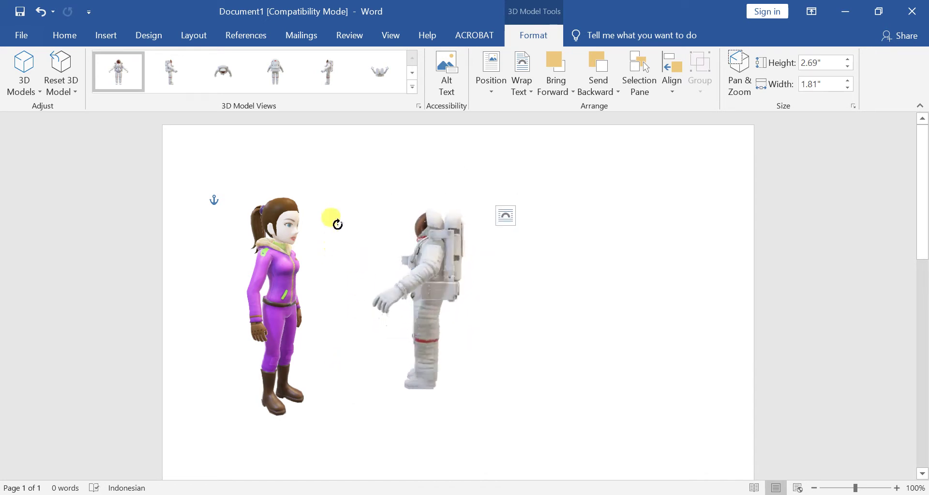
drag(325, 254, 394, 259)
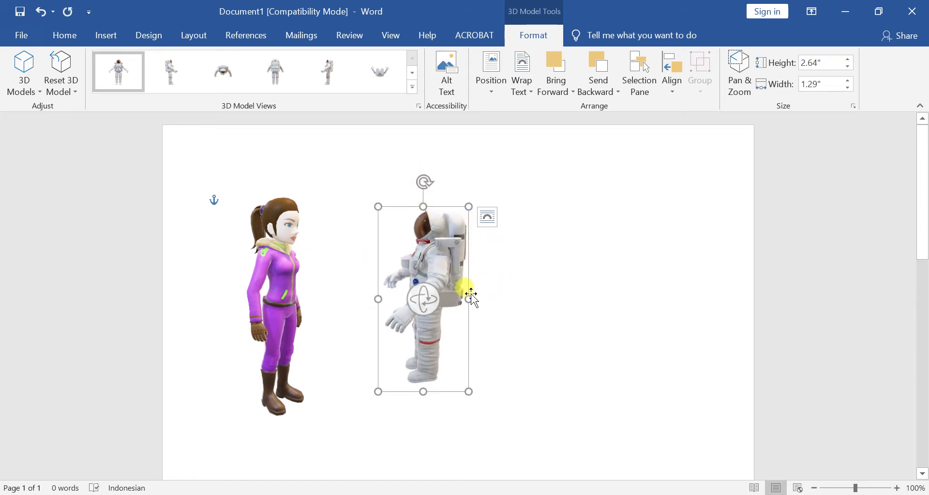
drag(547, 311, 481, 309)
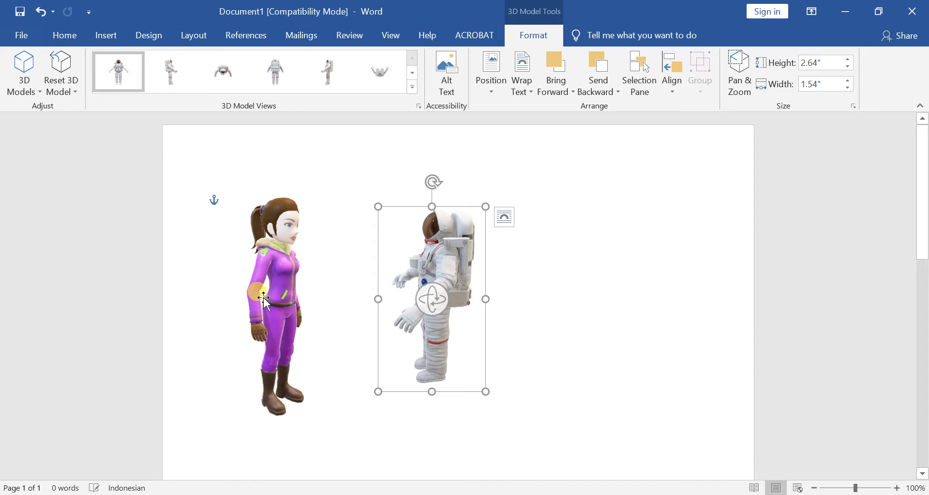
click(278, 291)
mouse_move(278, 290)
mouse_down()
mouse_move(204, 328)
mouse_move(755, 276)
mouse_move(156, 322)
mouse_up()
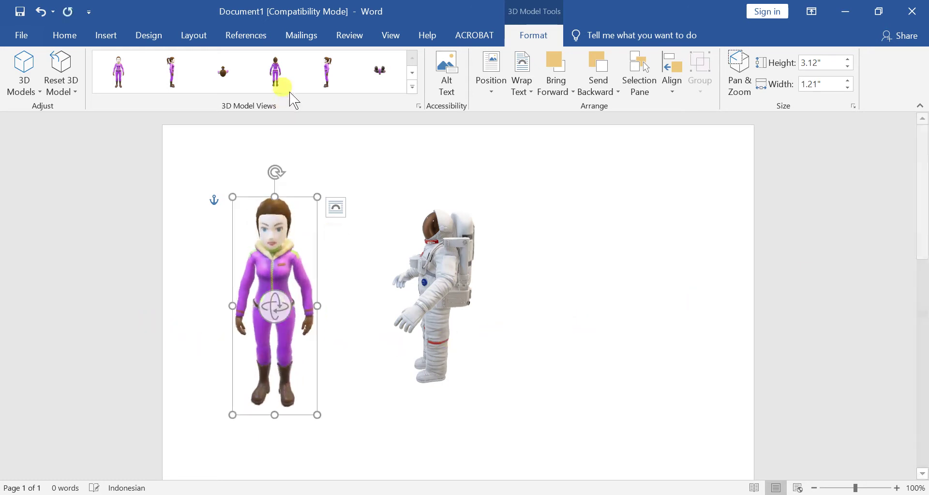
- Rotate the astronaut to face straight ahead and nudge it right, sized 2.64" by 2.08"
click(435, 293)
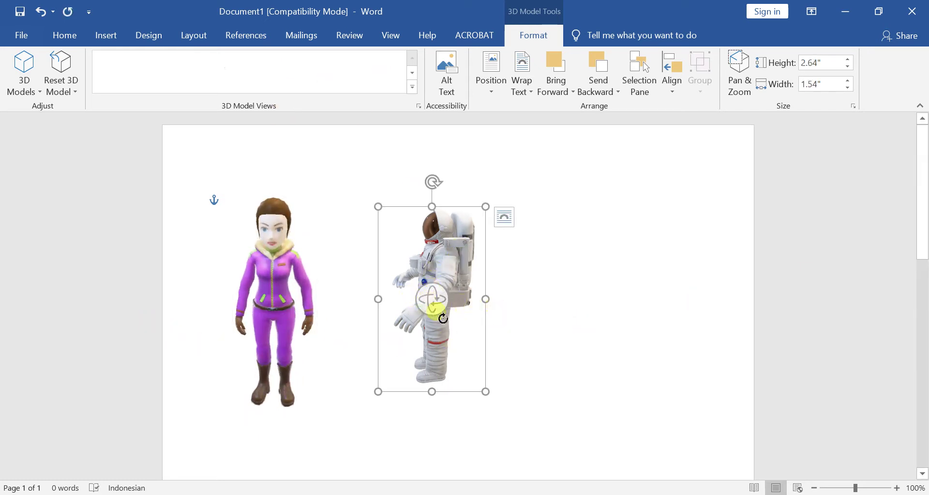
mouse_move(465, 295)
mouse_down()
mouse_move(686, 287)
mouse_move(629, 225)
mouse_up()
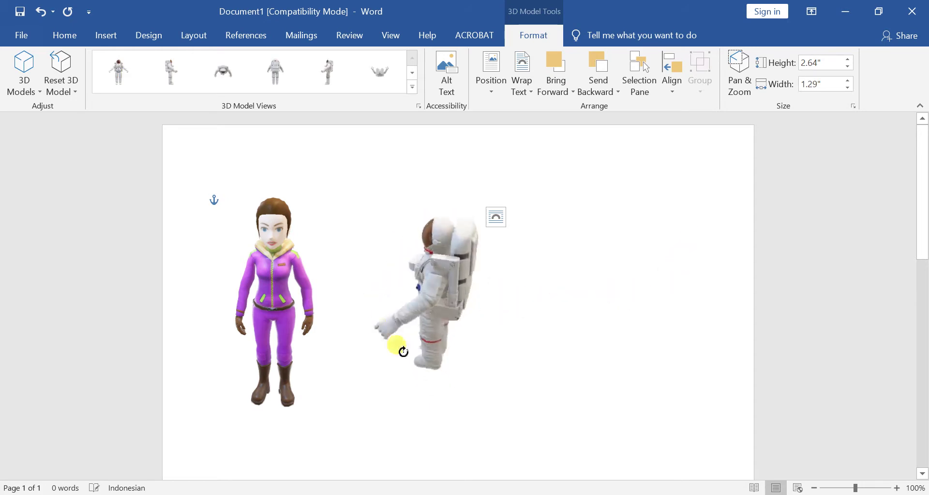
mouse_move(685, 275)
mouse_down()
mouse_move(421, 314)
mouse_move(371, 333)
mouse_move(422, 288)
mouse_move(515, 277)
mouse_up()
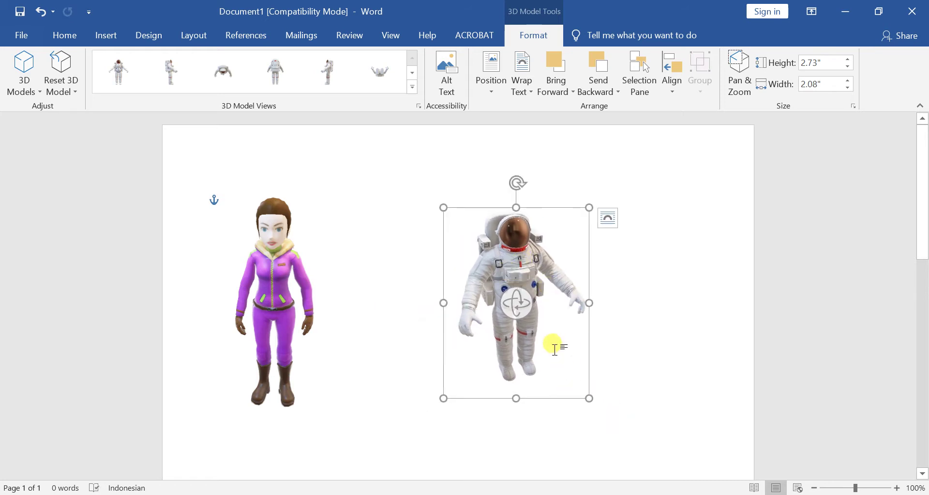
drag(523, 333, 532, 345)
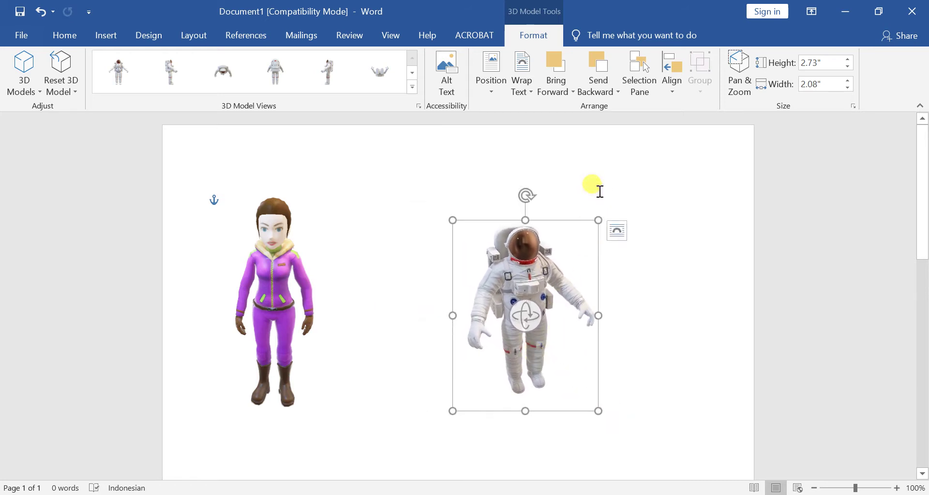
mouse_move(523, 315)
mouse_down()
mouse_move(509, 323)
mouse_move(507, 290)
mouse_up()
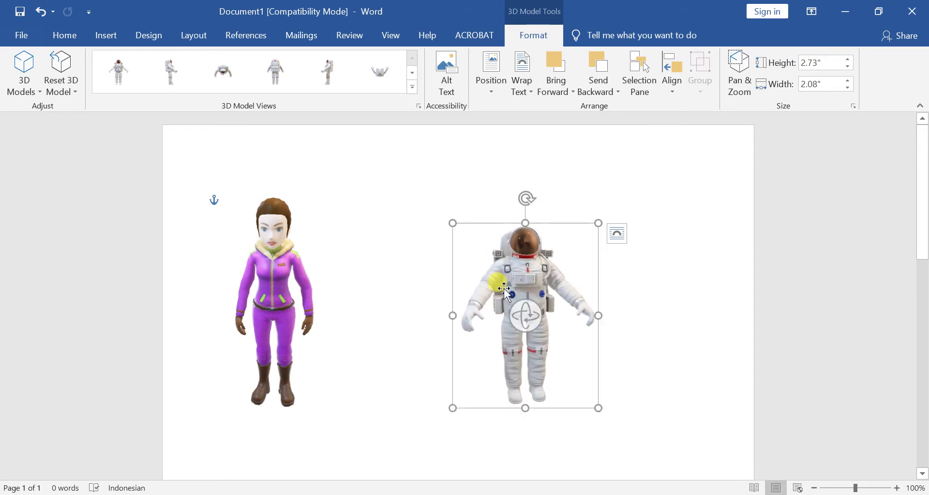
- Insert the striped T-shirt model from the Sports category of online 3D models
click(116, 36)
click(238, 70)
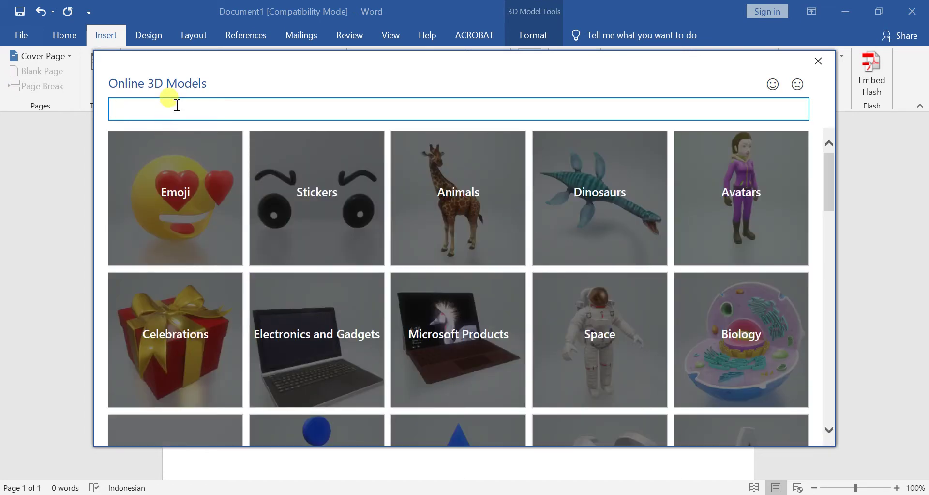
drag(824, 166, 839, 322)
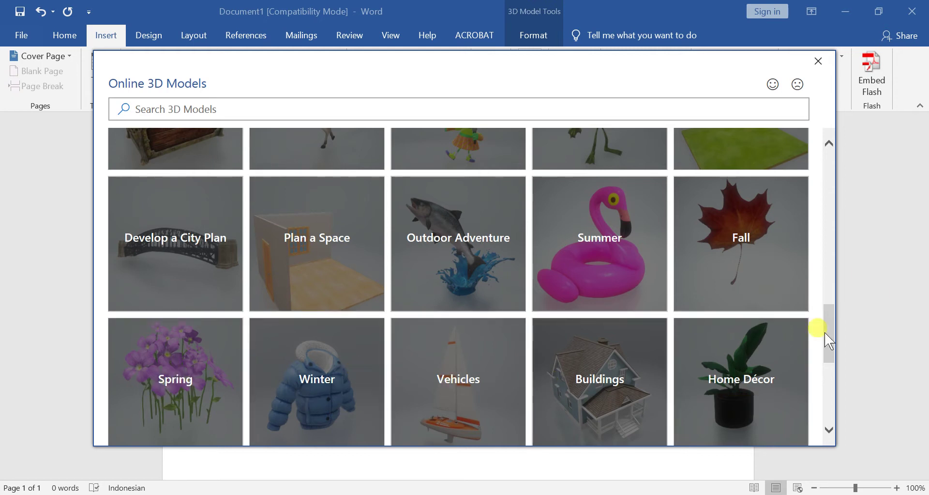
drag(825, 333, 834, 398)
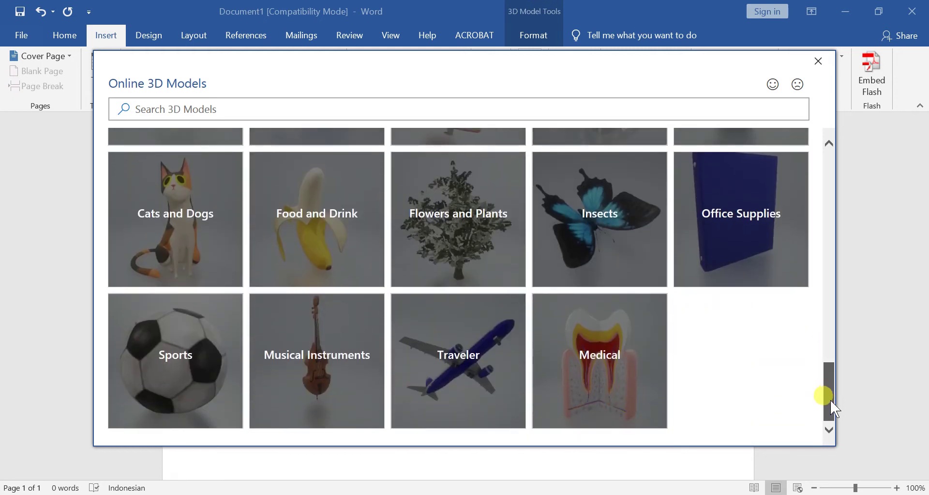
click(161, 357)
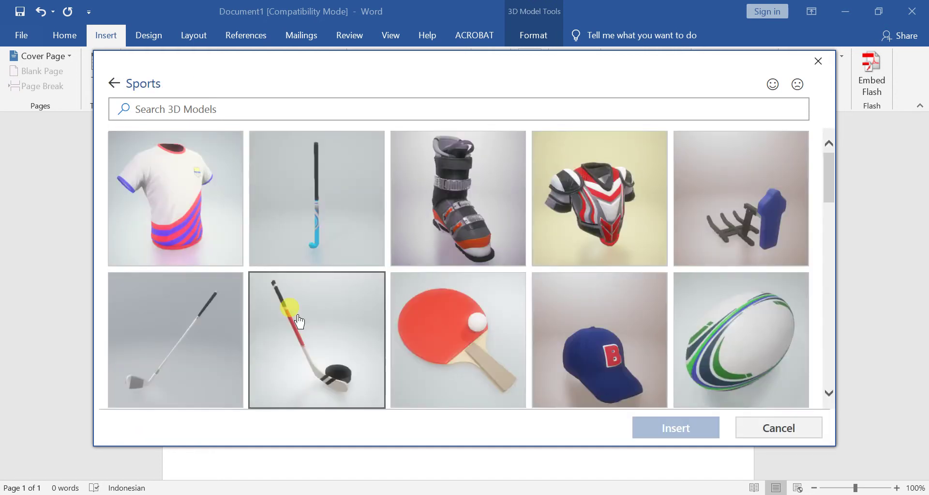
drag(831, 169, 861, 301)
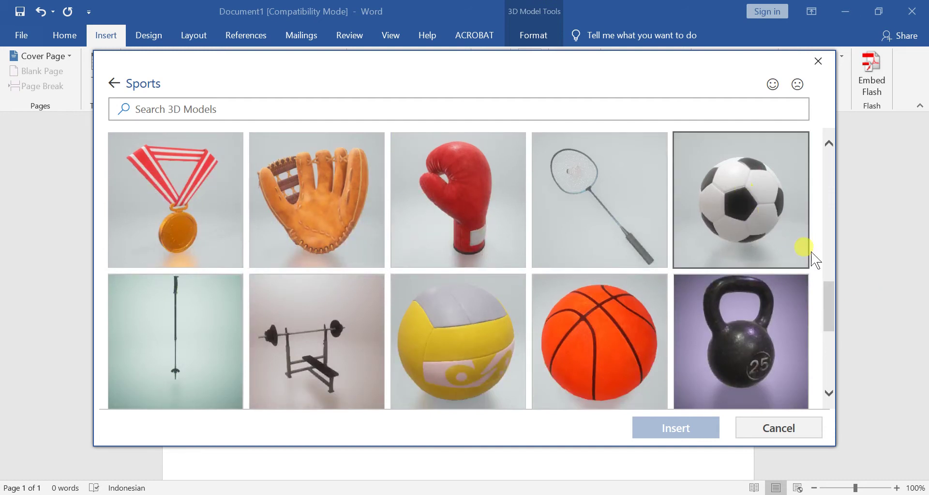
mouse_move(827, 292)
mouse_down()
mouse_move(837, 345)
mouse_move(866, 161)
mouse_up()
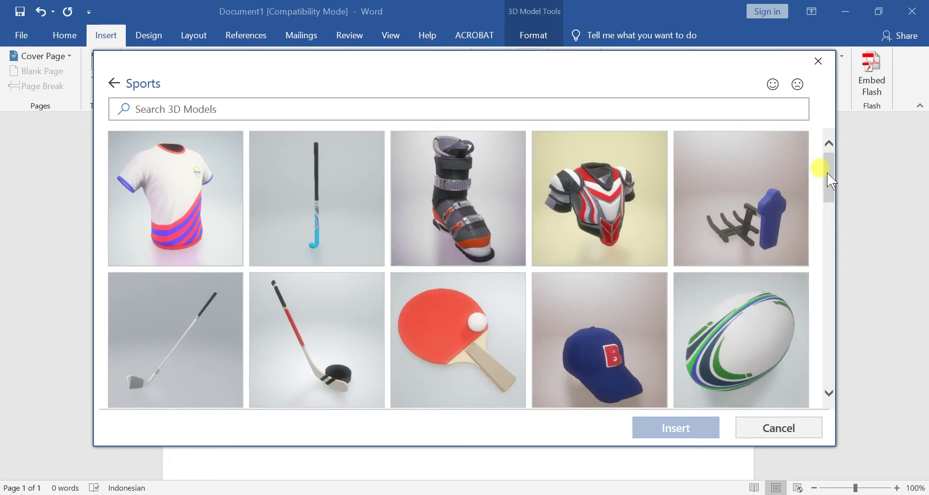
drag(833, 173, 815, 183)
click(199, 174)
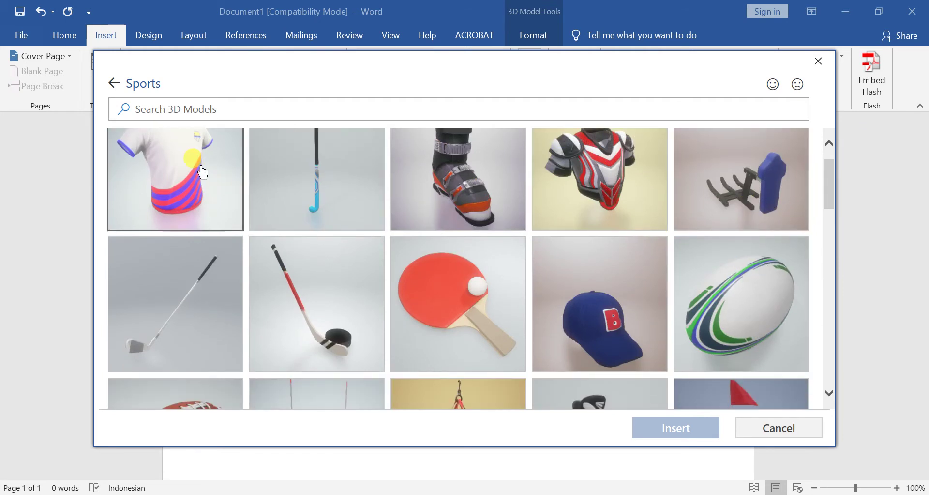
click(688, 430)
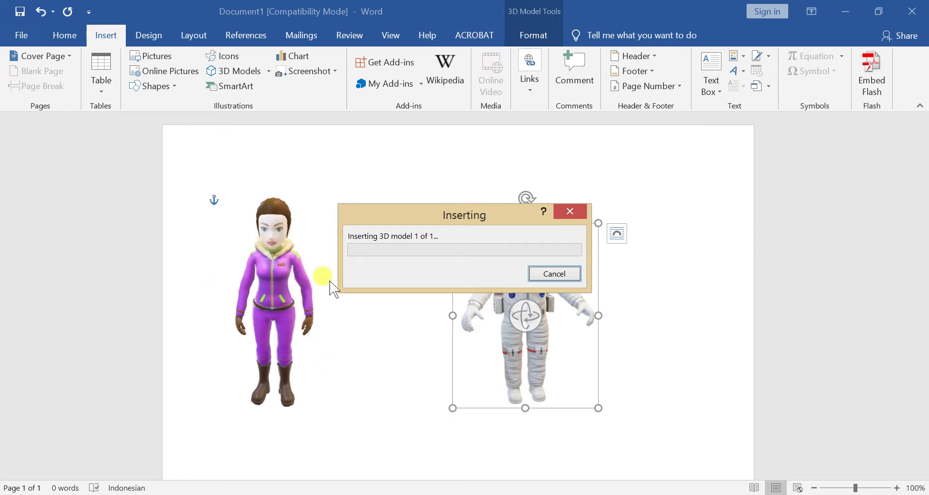
- Move the T-shirt between the avatar and astronaut and rotate it to face the front
click(285, 279)
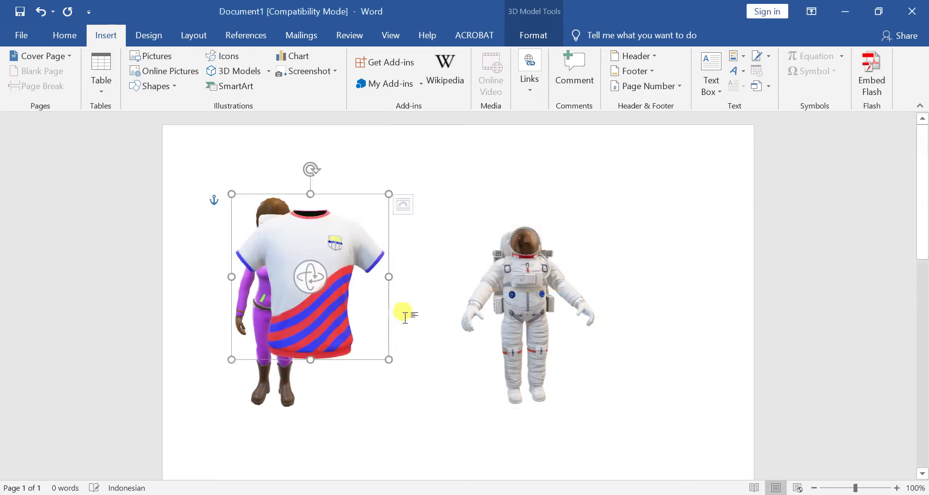
mouse_move(316, 258)
mouse_down()
mouse_move(667, 306)
mouse_move(117, 323)
mouse_move(412, 155)
mouse_up()
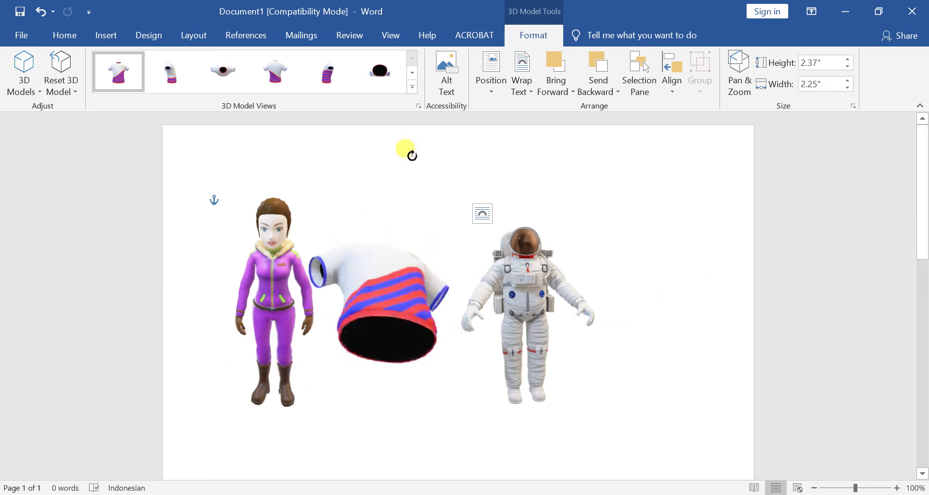
mouse_move(412, 156)
mouse_down()
mouse_move(372, 252)
mouse_move(454, 286)
mouse_up()
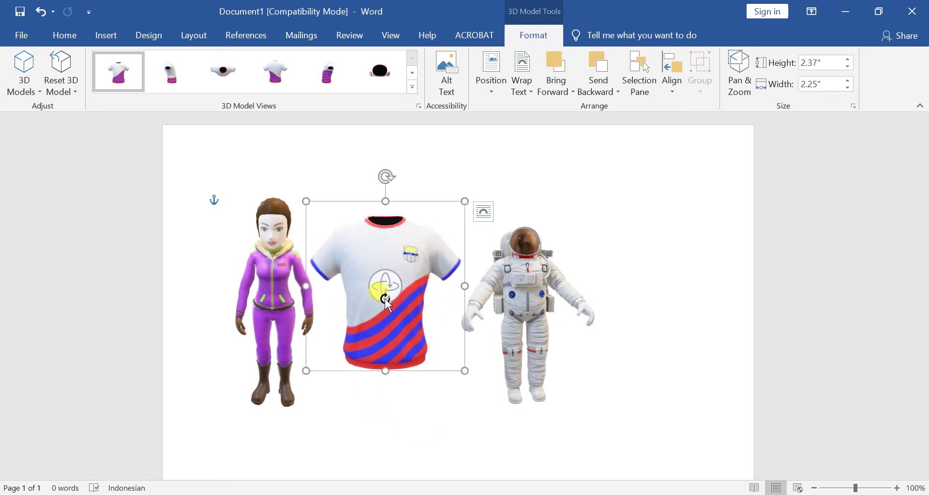
- Shift the astronaut further right and recentre the T-shirt between the two models
click(521, 336)
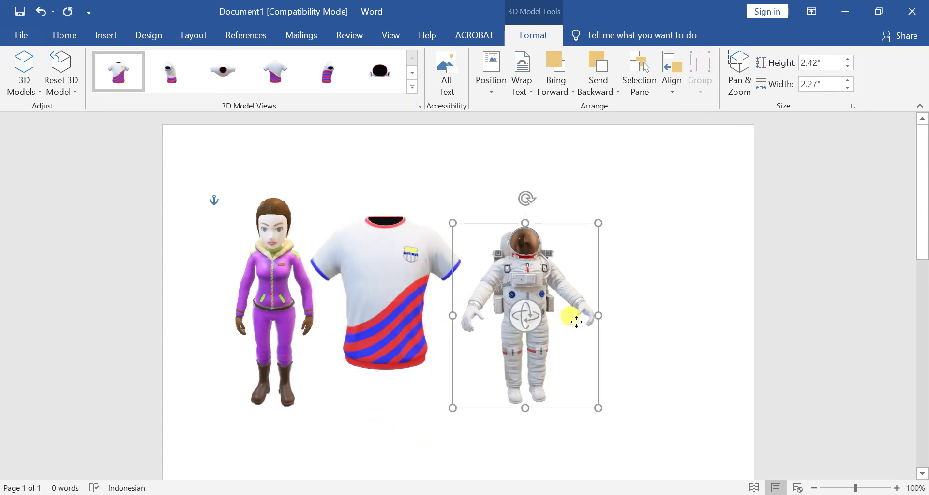
click(280, 303)
drag(280, 303, 300, 307)
click(407, 276)
drag(407, 276, 407, 242)
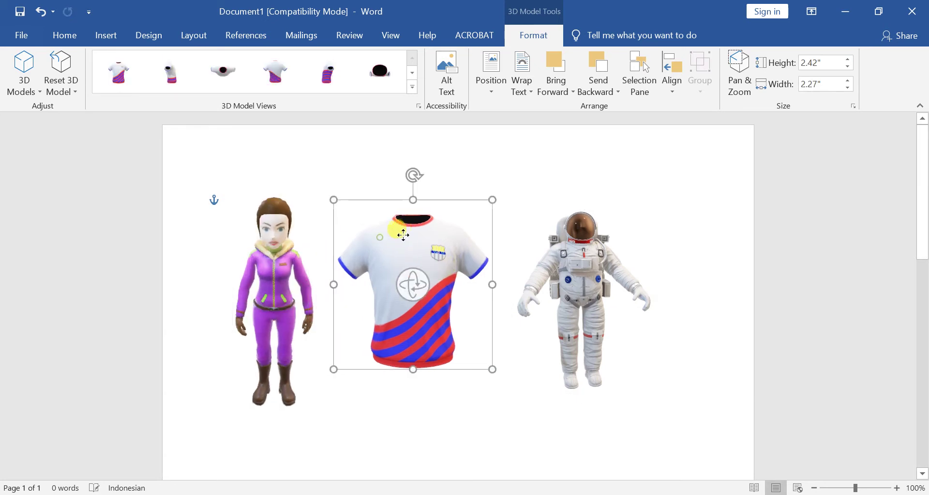
click(569, 180)
- Insert the brown raptor model from the Animals category of online 3D models
click(106, 38)
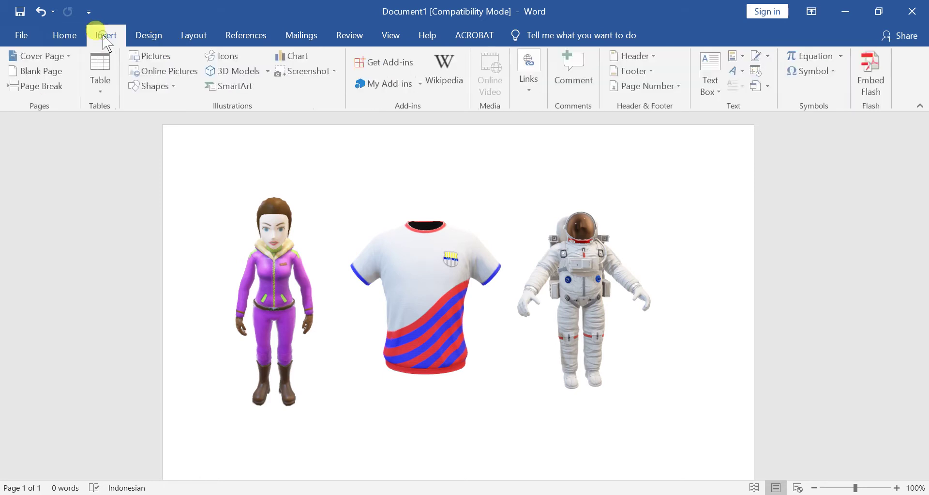
click(238, 71)
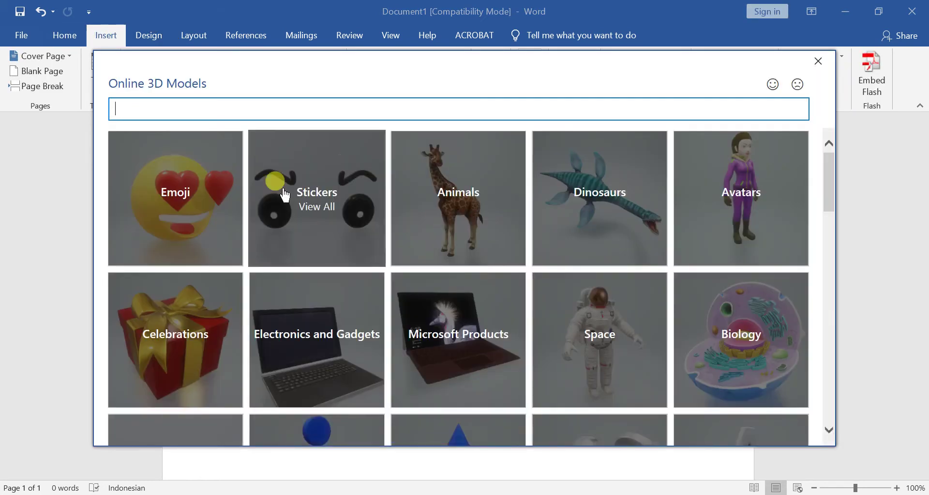
click(482, 206)
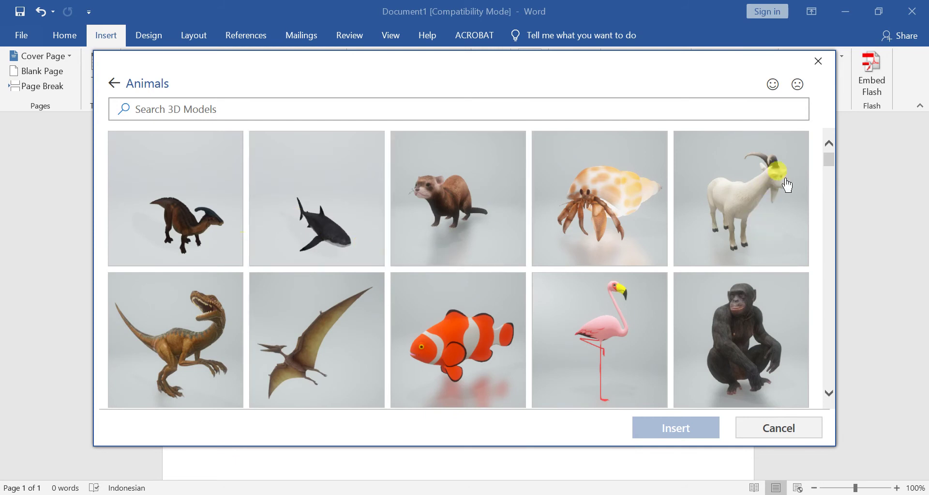
drag(833, 162, 838, 171)
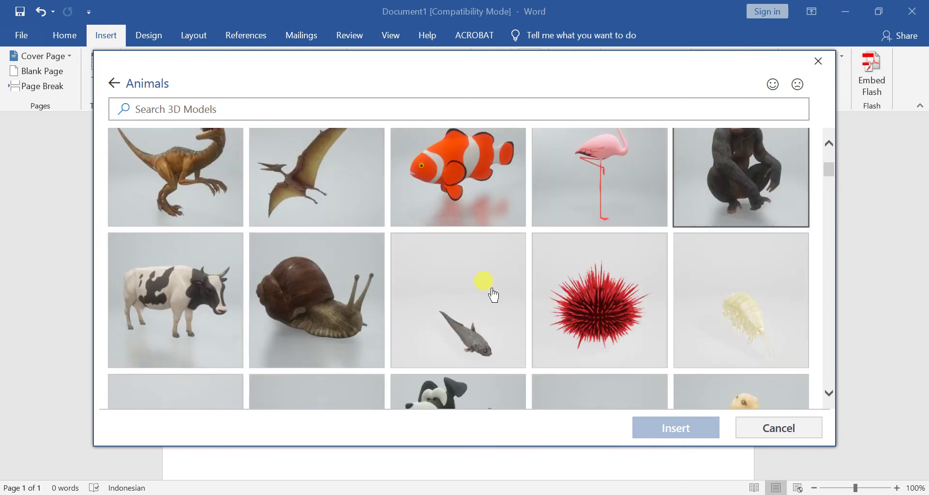
click(177, 162)
click(692, 430)
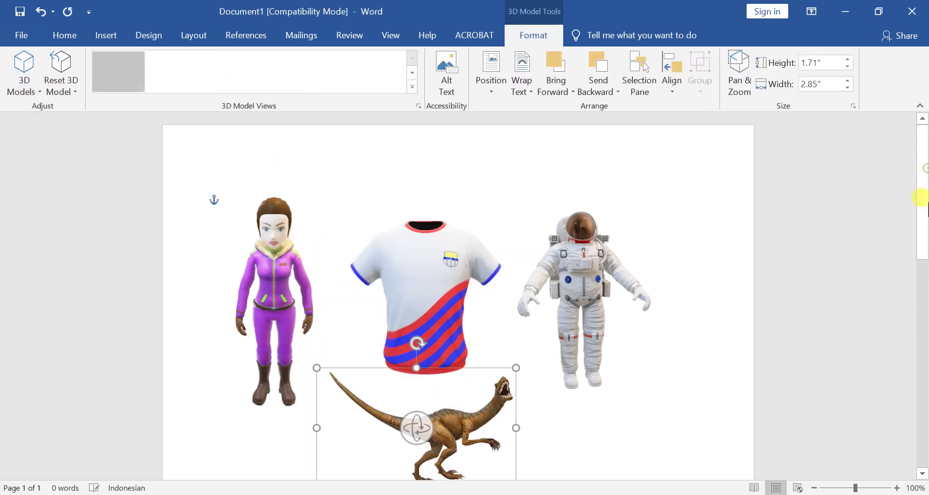
- Rotate the raptor in 3D so it faces forward-right, about 2.17" by 2.35"
scroll(921, 197, down, 3)
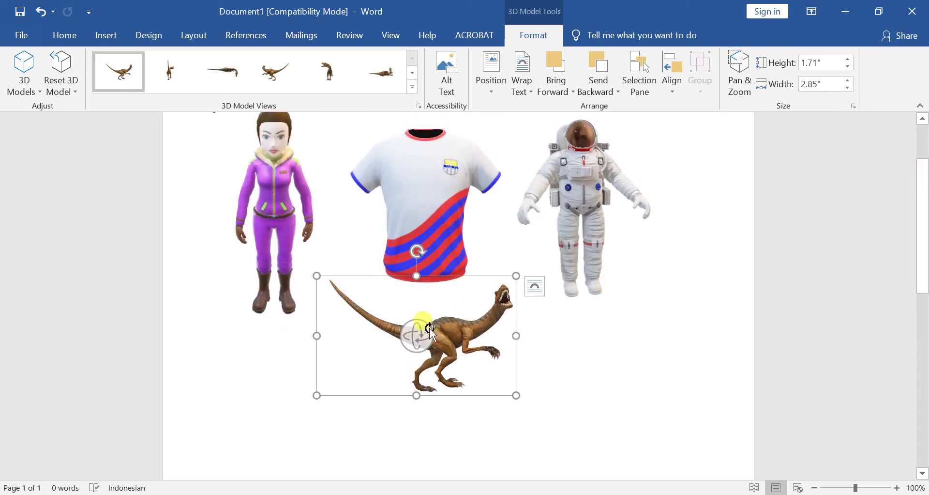
mouse_move(438, 337)
mouse_down()
mouse_move(795, 342)
mouse_move(458, 415)
mouse_up()
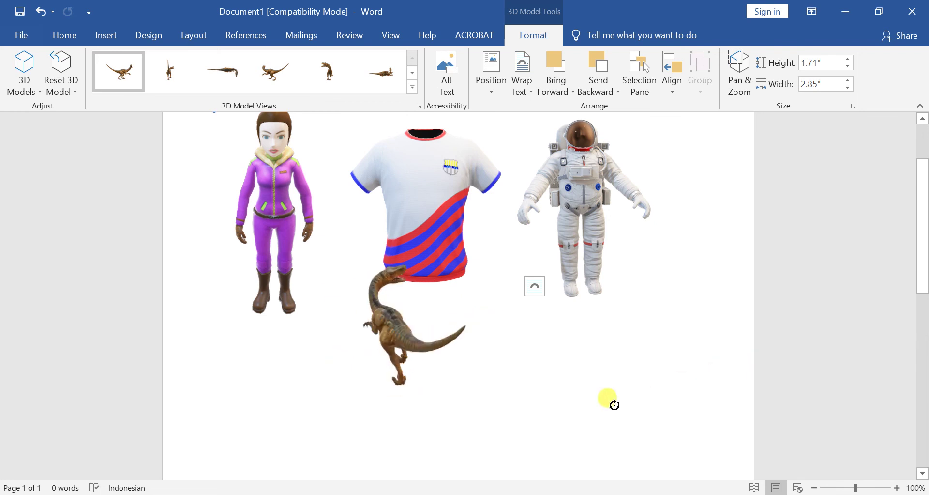
drag(457, 416, 306, 381)
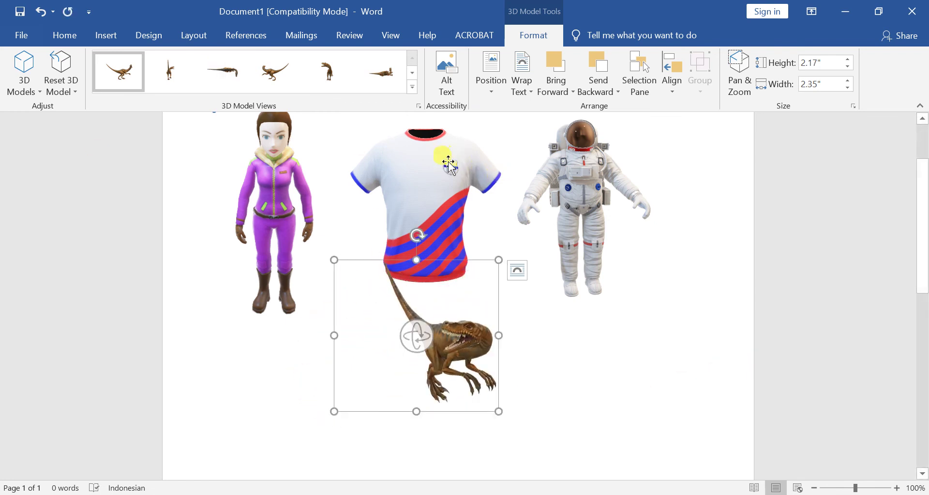
- Close Word with Don't Save, then refresh the Windows desktop
click(913, 11)
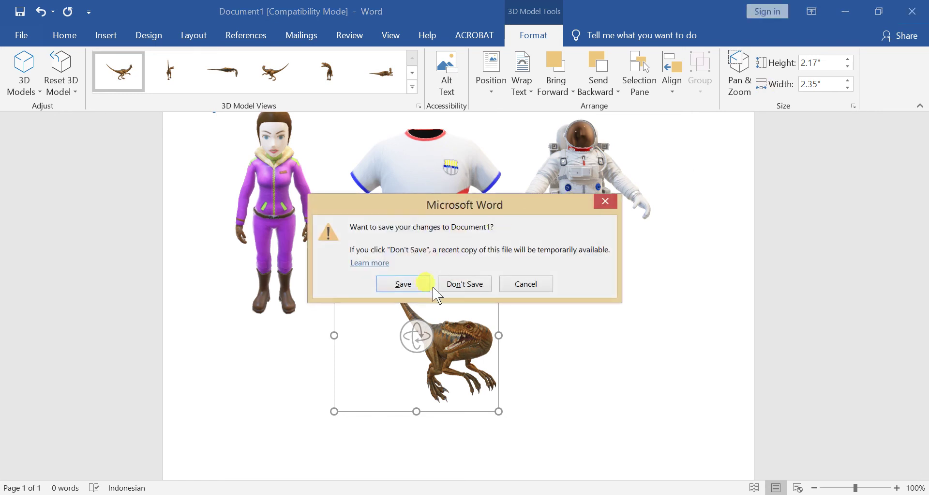
click(461, 282)
right_click(445, 208)
click(513, 247)
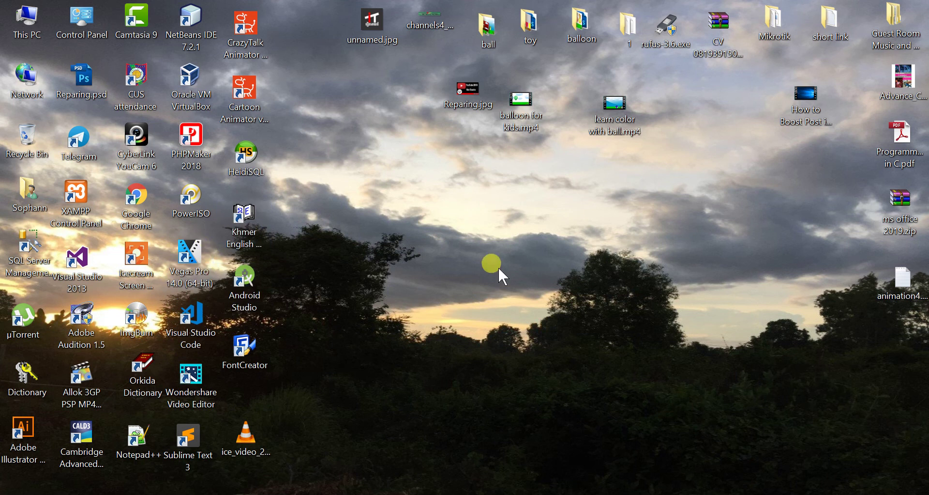